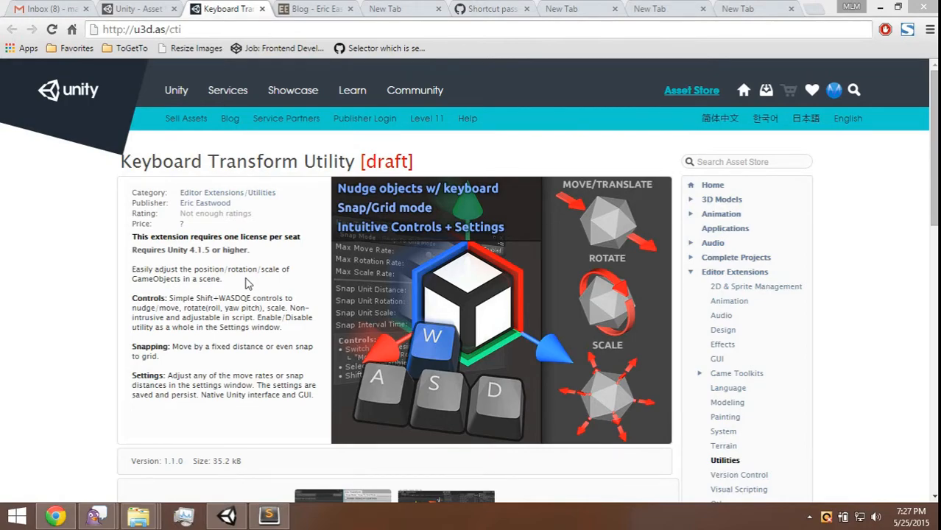
Switch to Unity and open the Keyboard Transform Utility Settings window
{"action": "left_click", "coordinate": [226, 516]}
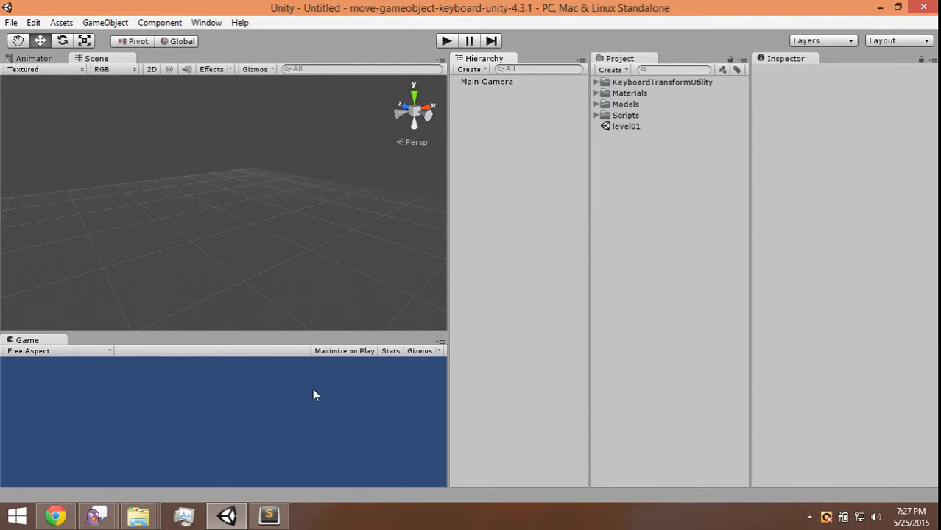
{"action": "left_click", "coordinate": [206, 23]}
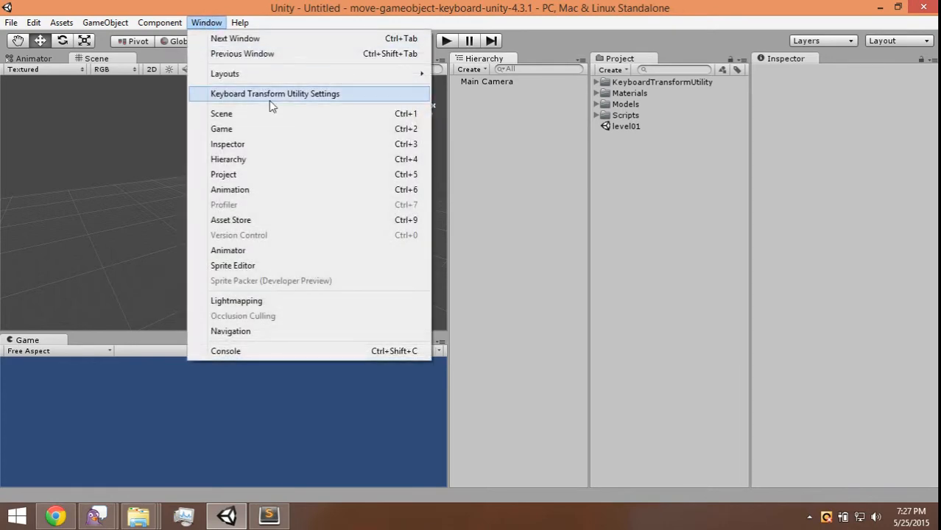
{"action": "left_click", "coordinate": [272, 100]}
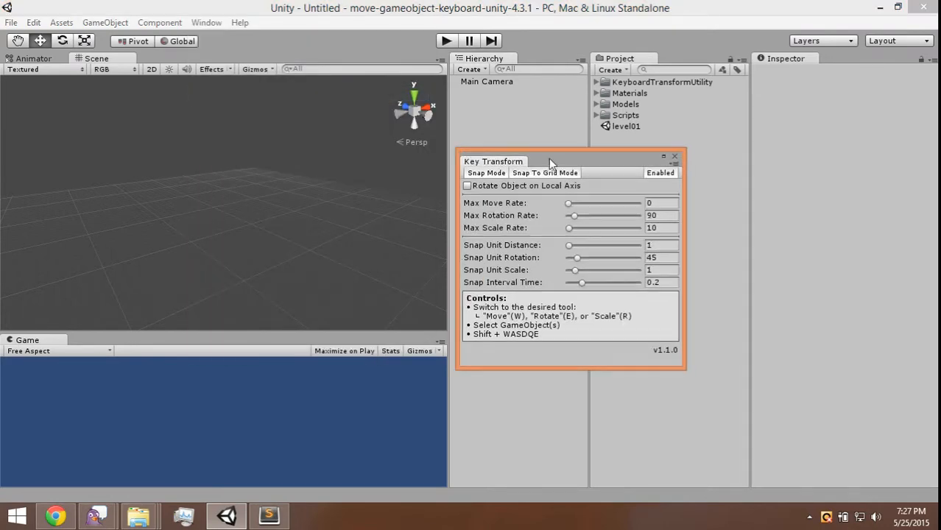
Dock the Key Transform window beside the Hierarchy and widen that panel so all settings are readable
{"action": "left_click_drag", "start_coordinate": [549, 159], "coordinate": [505, 105]}
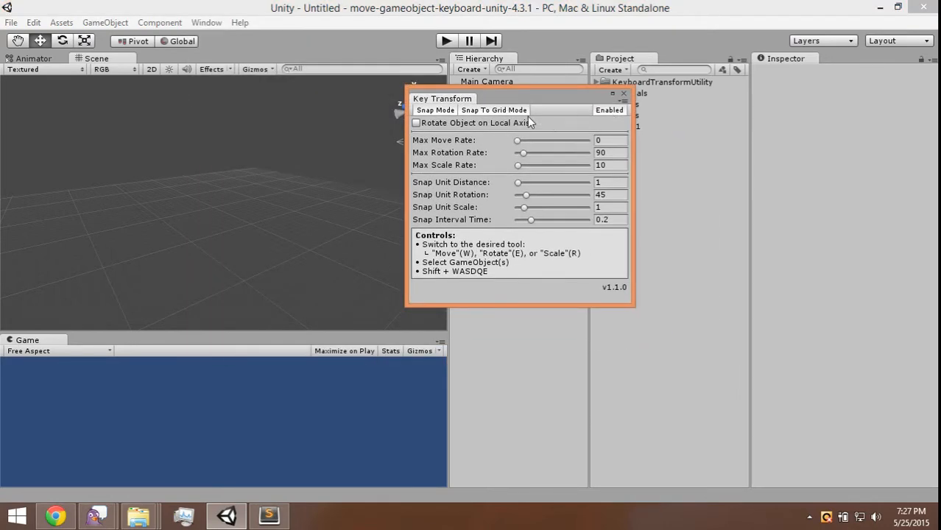
{"action": "left_click", "coordinate": [623, 112]}
{"action": "left_click", "coordinate": [624, 112]}
{"action": "left_click_drag", "start_coordinate": [436, 100], "coordinate": [524, 58]}
{"action": "left_click_drag", "start_coordinate": [449, 86], "coordinate": [376, 86]}
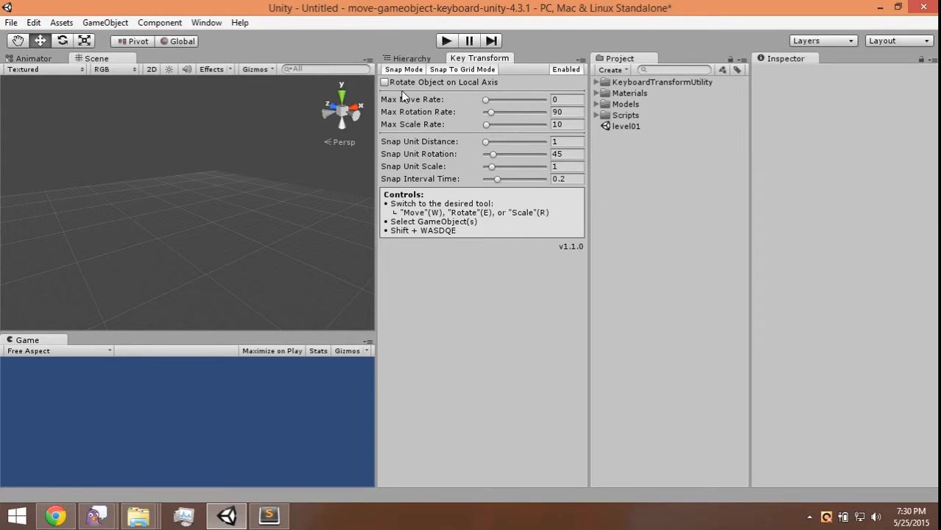
Open the #Tutorial scene from the KeyboardTransformUtility/Tutorial folder
{"action": "left_click", "coordinate": [595, 82]}
{"action": "left_click", "coordinate": [626, 85]}
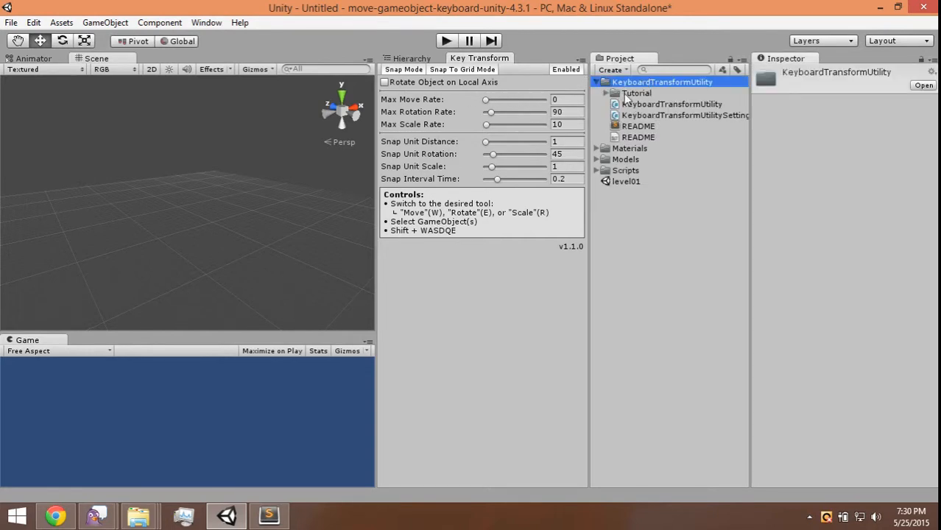
{"action": "left_click", "coordinate": [606, 92]}
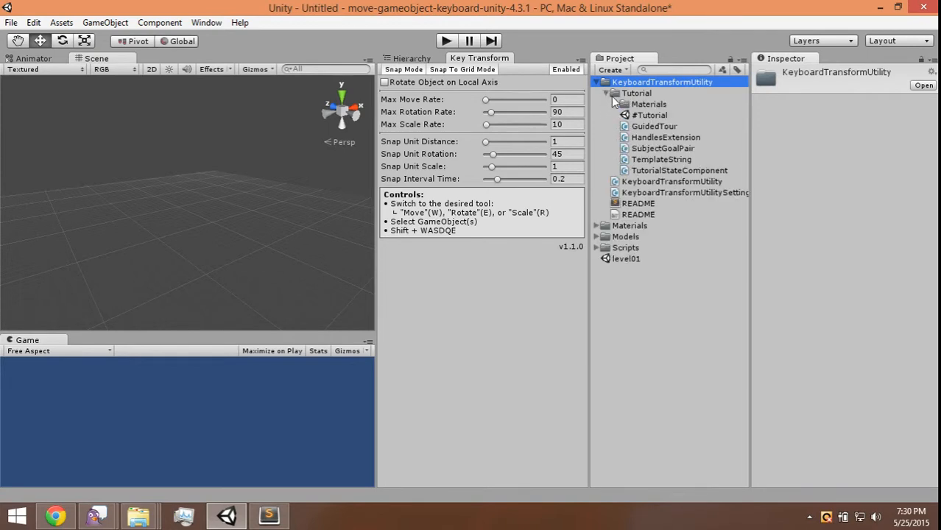
{"action": "double_click", "coordinate": [647, 115]}
{"action": "left_click", "coordinate": [508, 286]}
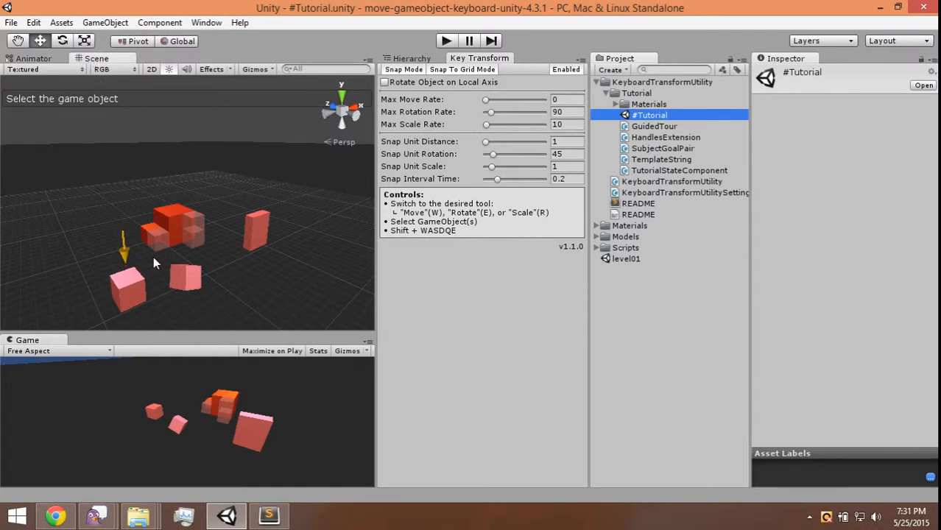
Enable the truncated "Paint When Scene Is" option on the #Tutorial object and widen the Inspector
{"action": "left_click", "coordinate": [407, 59]}
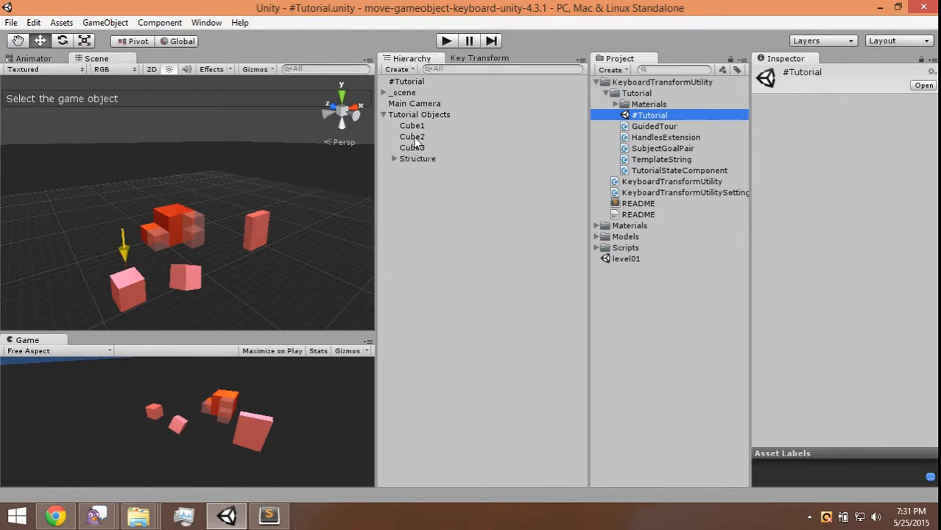
{"action": "left_click", "coordinate": [410, 81]}
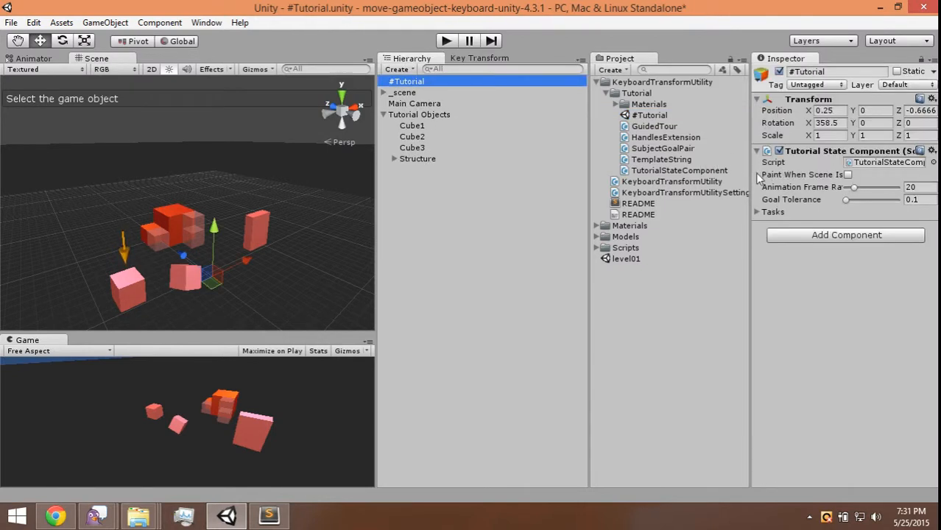
{"action": "left_click_drag", "start_coordinate": [753, 175], "coordinate": [718, 176]}
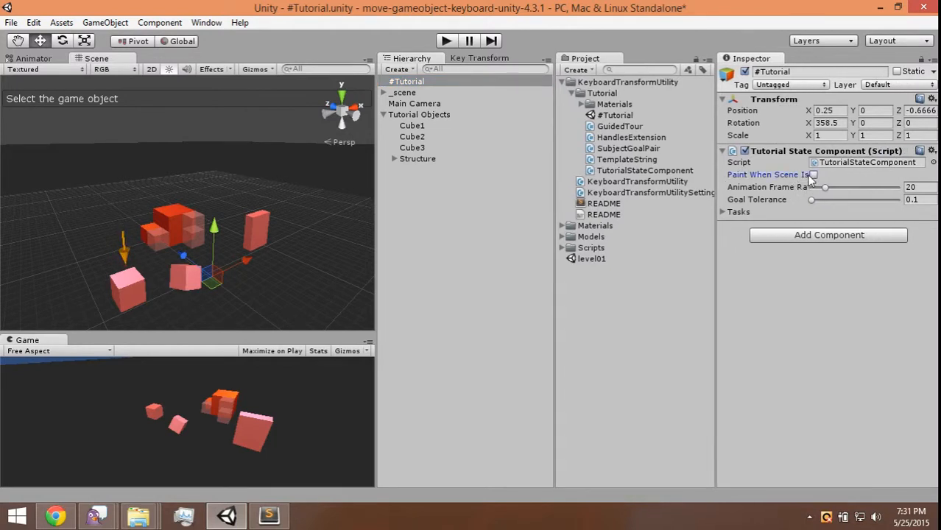
{"action": "left_click", "coordinate": [96, 261]}
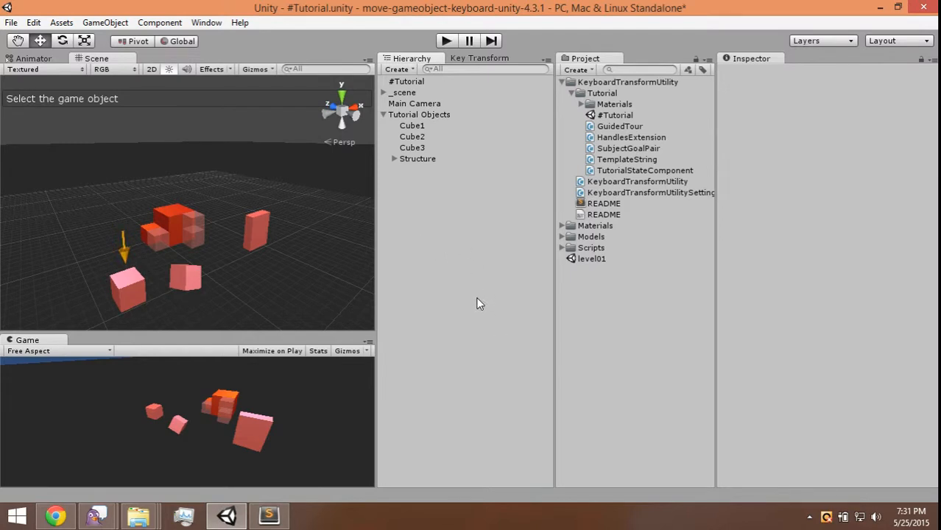
{"action": "left_click", "coordinate": [417, 81]}
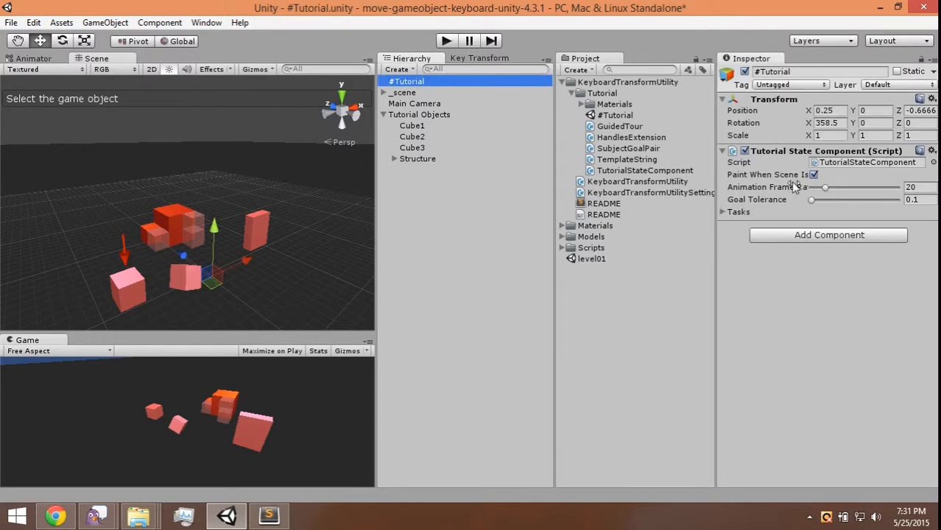
Set the Animation Frame Rate of the Tutorial State Component to 75
{"action": "left_click_drag", "start_coordinate": [833, 187], "coordinate": [865, 187]}
{"action": "double_click", "coordinate": [924, 187]}
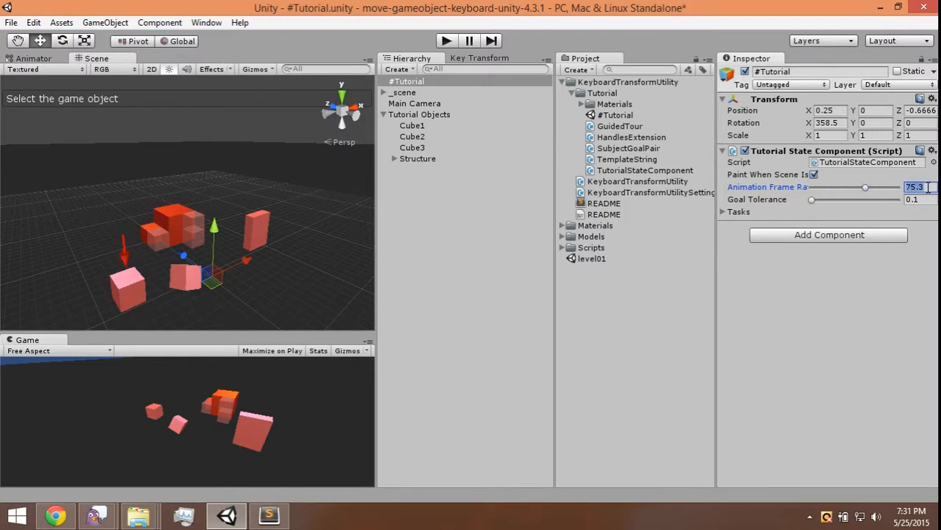
{"action": "type", "text": "75"}
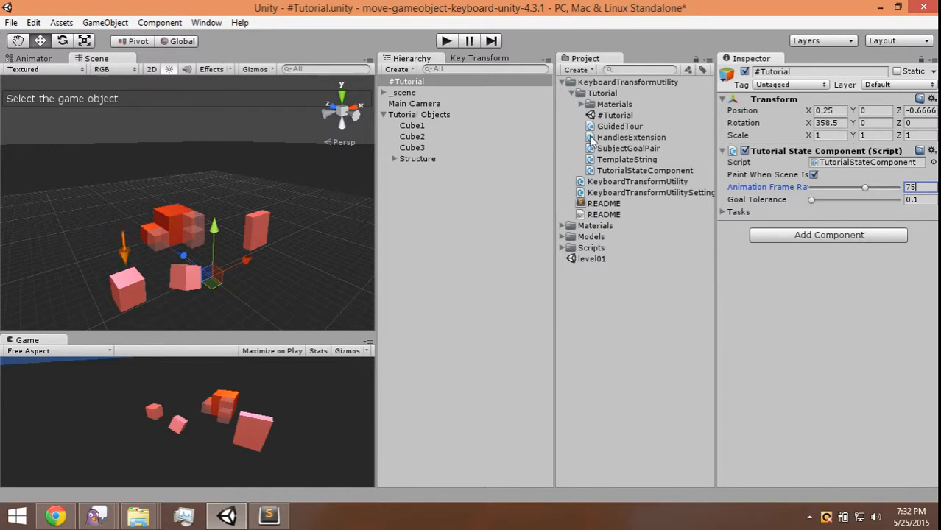
Select Cube1 in the scene and nudge it back and forth along the Z axis
{"action": "left_click", "coordinate": [147, 289]}
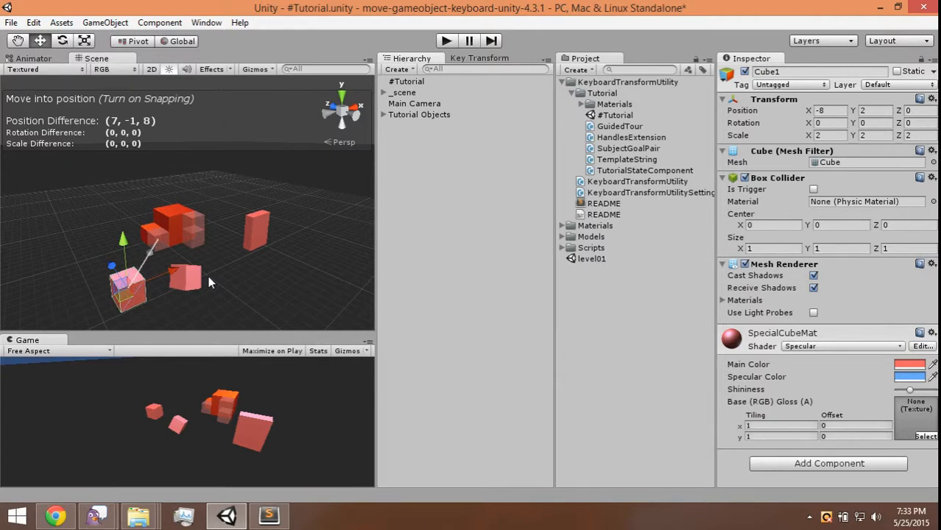
{"action": "key", "text": "Up"}
{"action": "key", "text": "Down"}
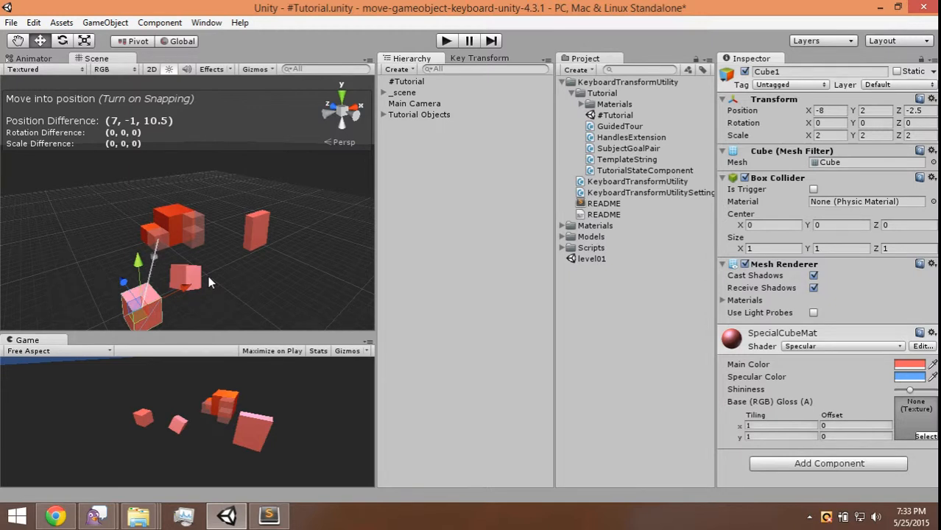
Set the Max Move Rate to 75 and nudge Cube1 freely along the X and Z axes
{"action": "left_click", "coordinate": [471, 61]}
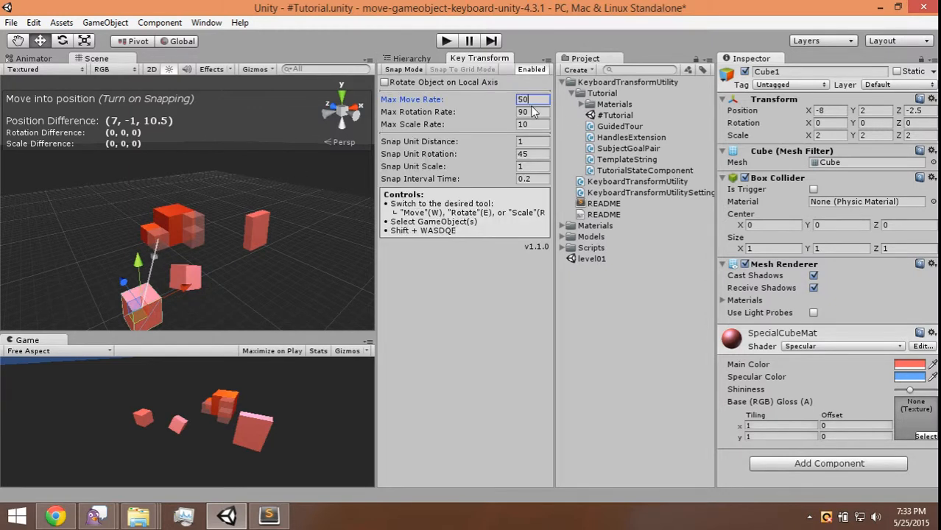
{"action": "left_click_drag", "start_coordinate": [537, 100], "coordinate": [492, 100]}
{"action": "type", "text": "75"}
{"action": "left_click", "coordinate": [161, 311]}
{"action": "key", "text": "shift+w"}
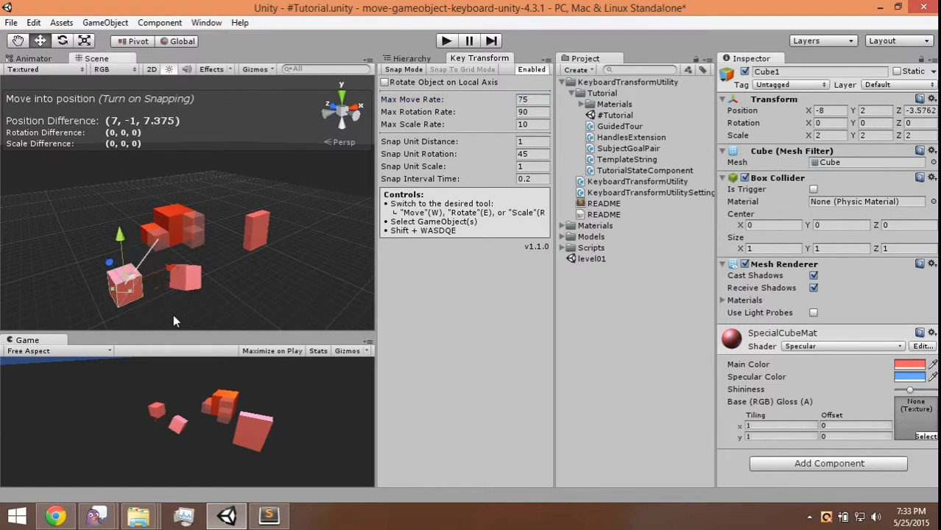
{"action": "key", "text": "shift+s"}
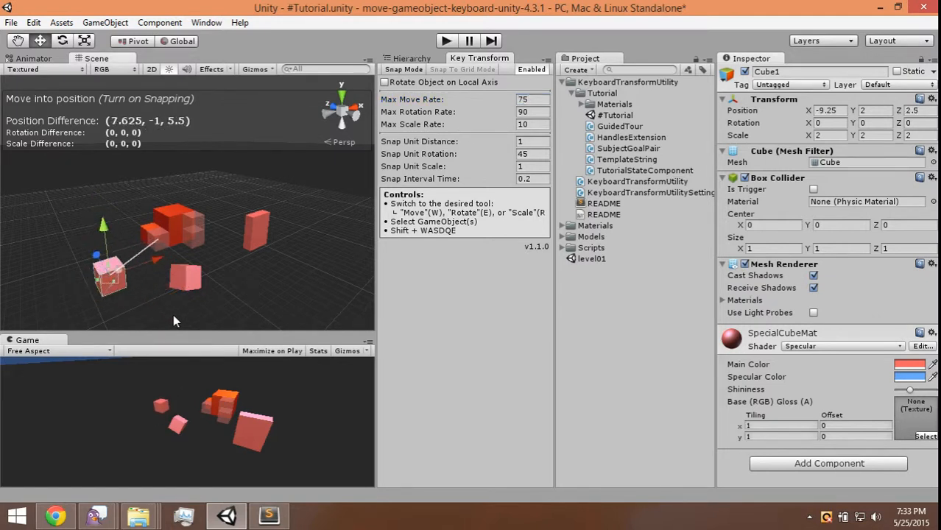
{"action": "key", "text": "shift+d"}
{"action": "key", "text": "shift+s"}
{"action": "key", "text": "shift+a"}
Turn on Snap Mode and move Cube1 in unit steps along all three axes to -8.625, 4, 4
{"action": "left_click", "coordinate": [406, 72]}
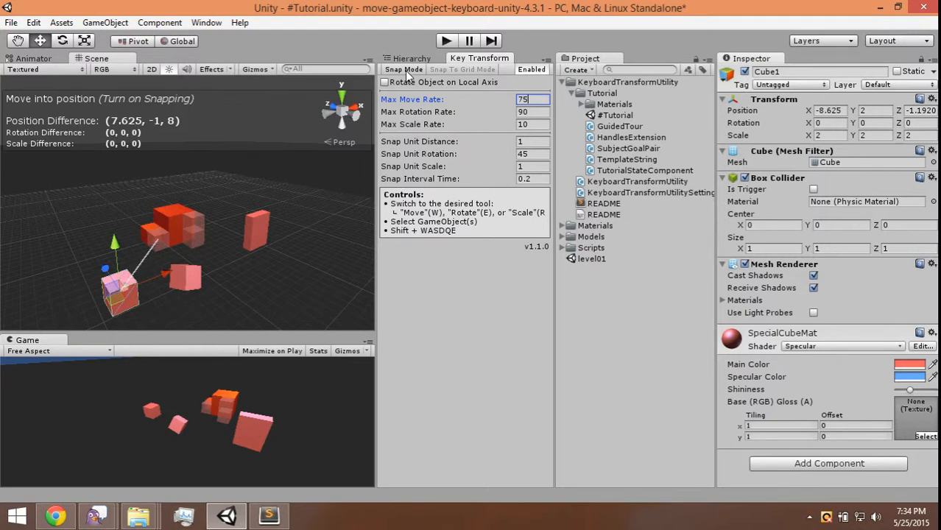
{"action": "left_click", "coordinate": [405, 71]}
{"action": "key", "text": "shift+w"}
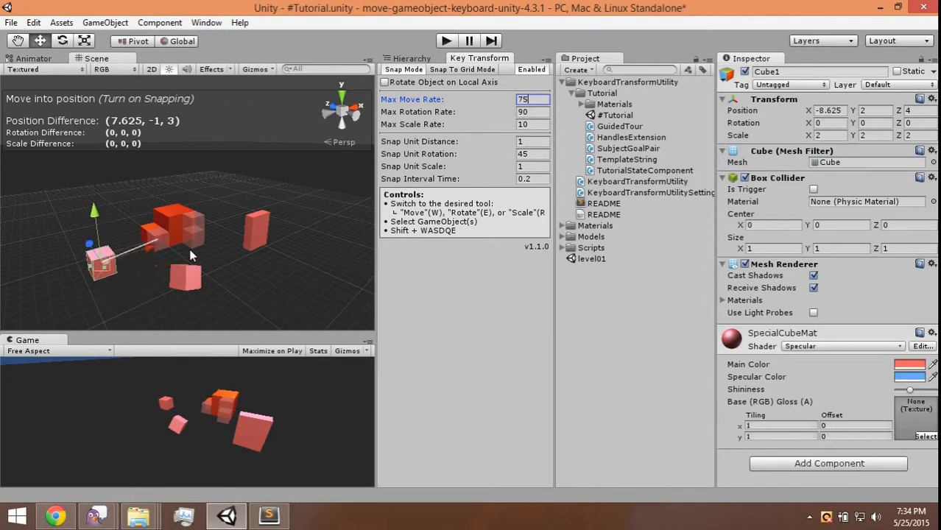
{"action": "type", "text": "AAA"}
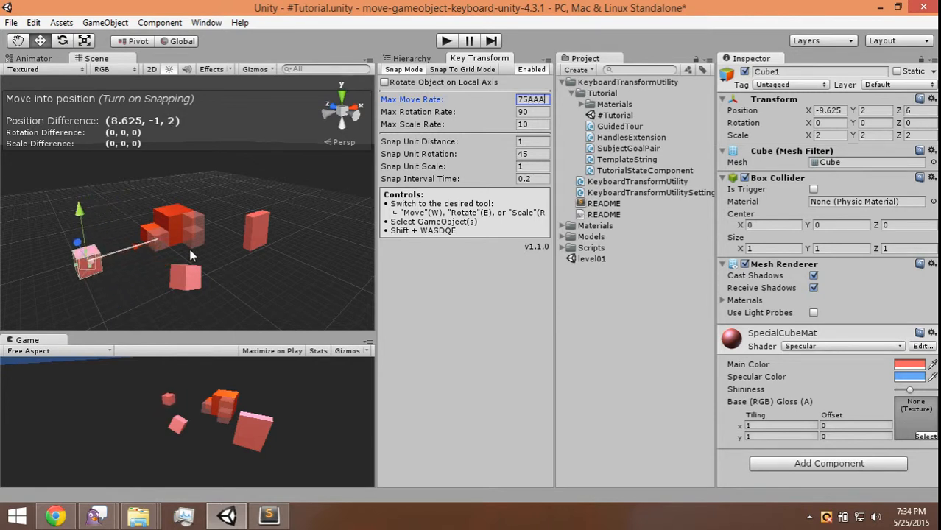
{"action": "key", "text": "shift+d"}
{"action": "key", "text": "shift+s"}
{"action": "key", "text": "shift+s"}
{"action": "key", "text": "shift+q"}
{"action": "type", "text": "EEE"}
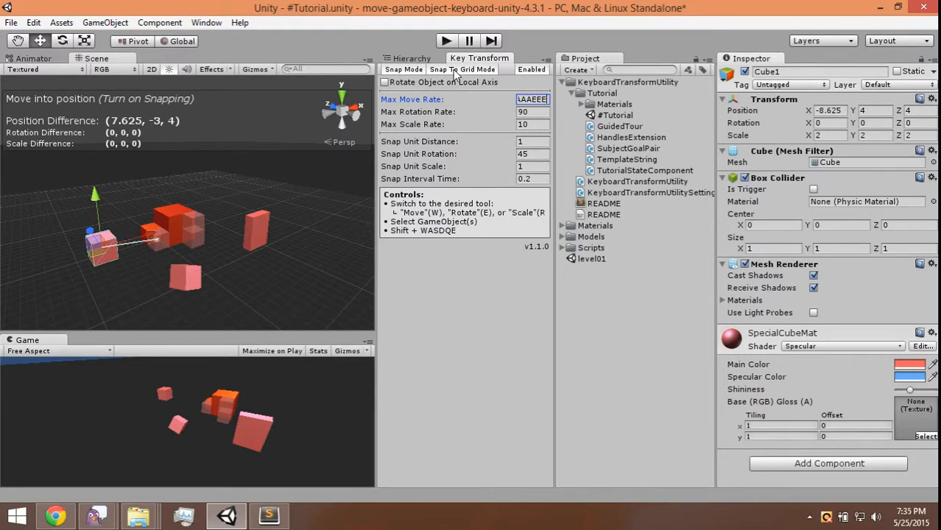
Set the Snap Unit Distance to 1 and the Snap Interval Time to 0.25
{"action": "left_click", "coordinate": [529, 141]}
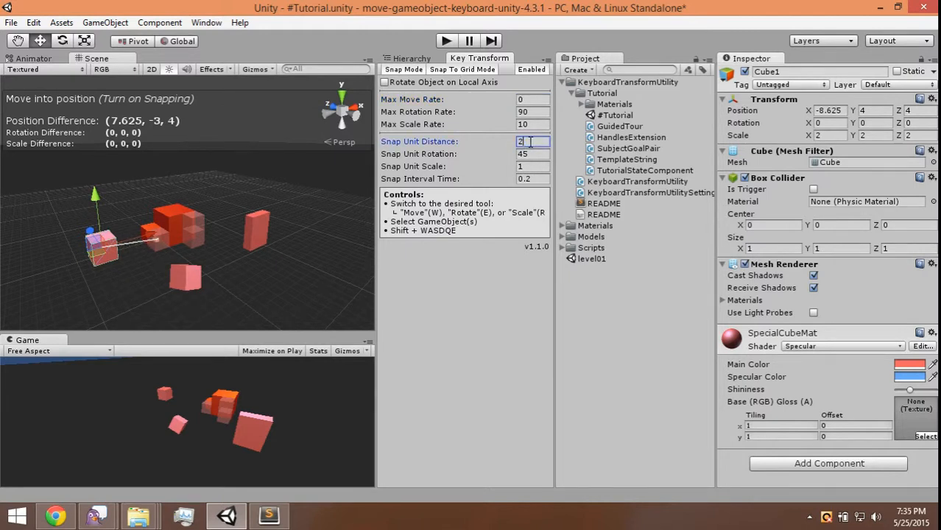
{"action": "type", "text": "21"}
{"action": "left_click_drag", "start_coordinate": [533, 142], "coordinate": [514, 146]}
{"action": "type", "text": "1"}
{"action": "left_click", "coordinate": [537, 181]}
{"action": "type", "text": "0.25"}
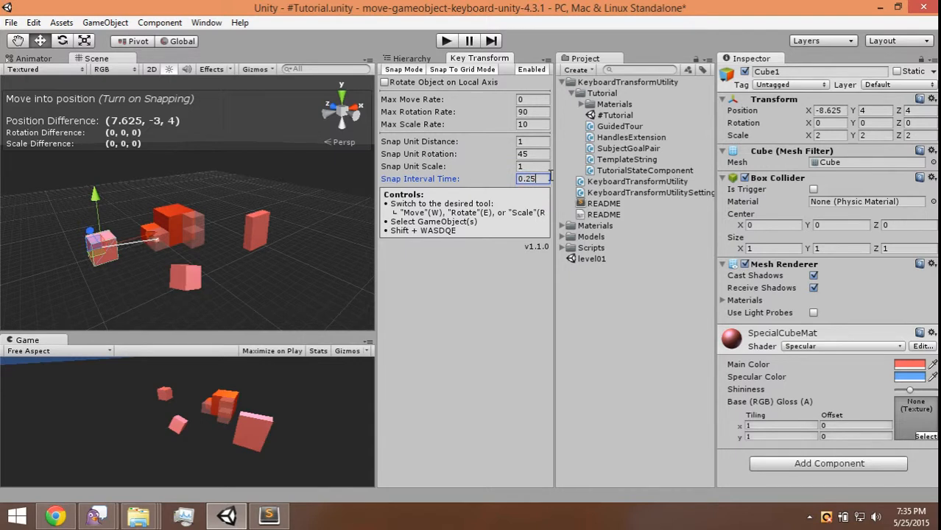
Move Cube1 in snapped unit steps onto its goal beside the structure, at position -1, 1, 8
{"action": "left_click_drag", "start_coordinate": [261, 210], "coordinate": [226, 233], "text": "alt"}
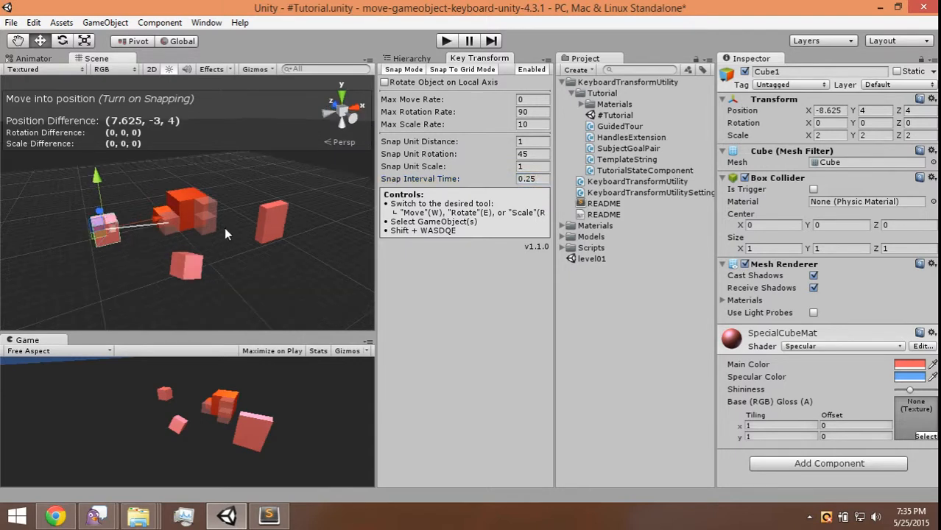
{"action": "key", "text": "shift+q"}
{"action": "key", "text": "shift+q"}
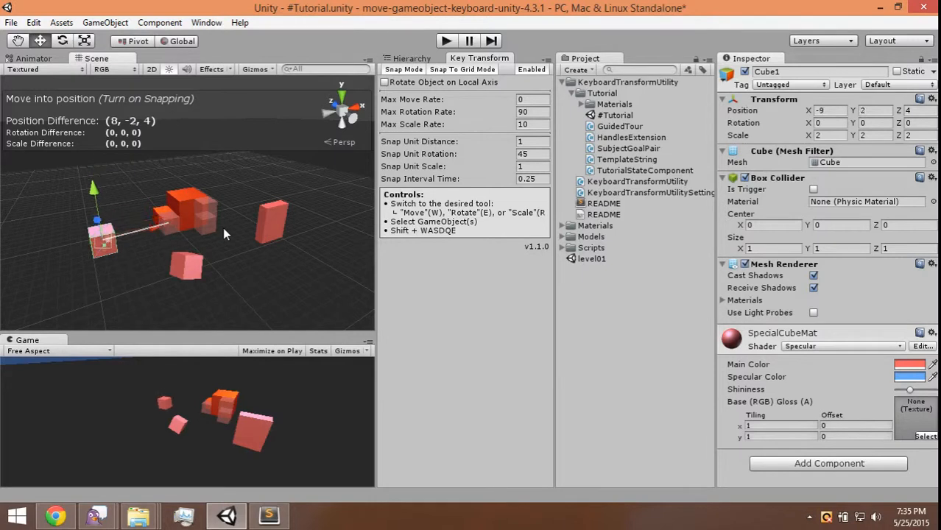
{"action": "key", "text": "shift+d"}
{"action": "key", "text": "shift+d"}
{"action": "key", "text": "shift+d"}
{"action": "key", "text": "shift+d"}
{"action": "key", "text": "shift+d"}
{"action": "key", "text": "shift+d"}
{"action": "key", "text": "shift+d"}
{"action": "key", "text": "shift+w"}
{"action": "key", "text": "shift+w"}
{"action": "key", "text": "shift+w"}
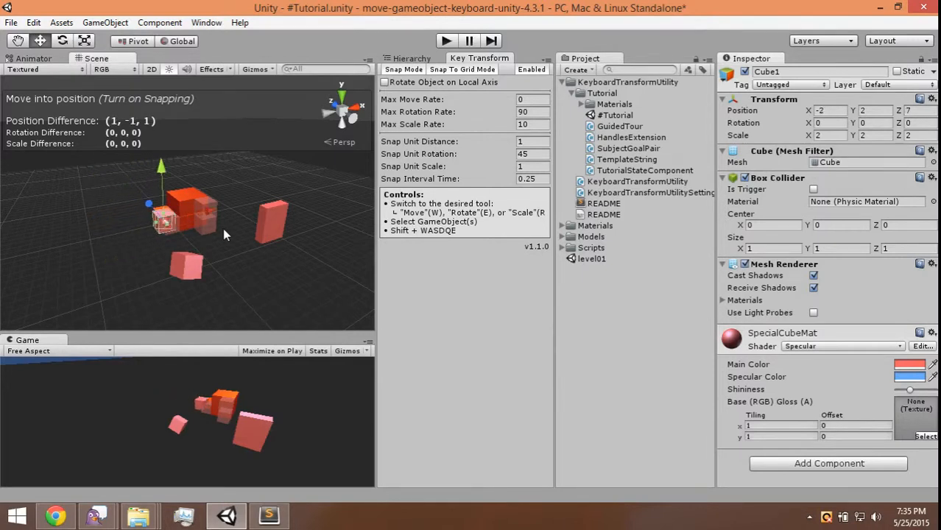
{"action": "key", "text": "shift+q"}
{"action": "key", "text": "shift+d"}
{"action": "key", "text": "shift+w"}
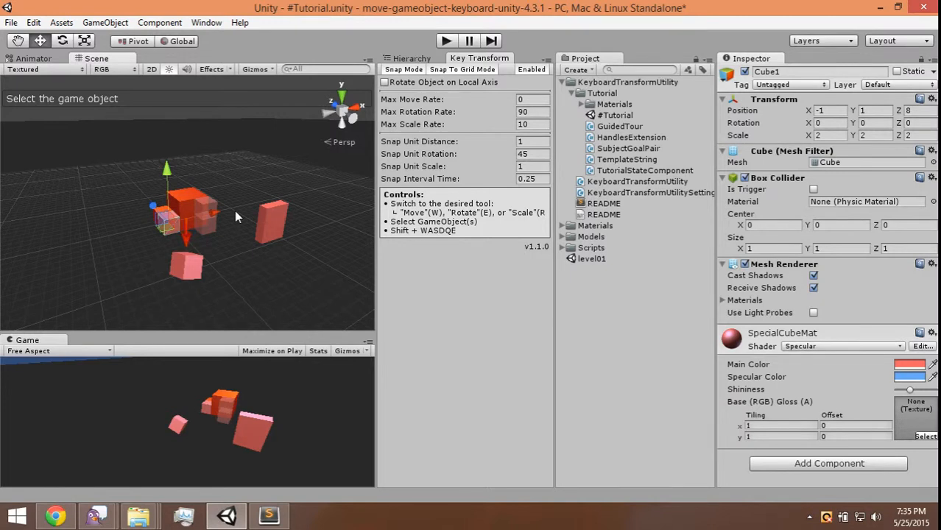
Rotate Cube2 in 45-degree snap steps to a rotation of 360, 0, 360 and return to the Move tool
{"action": "left_click", "coordinate": [182, 276]}
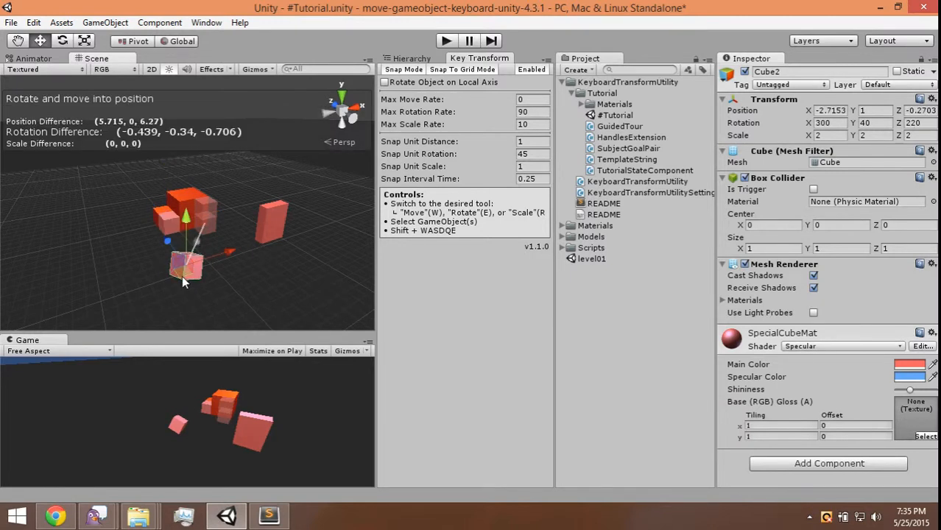
{"action": "key", "text": "e"}
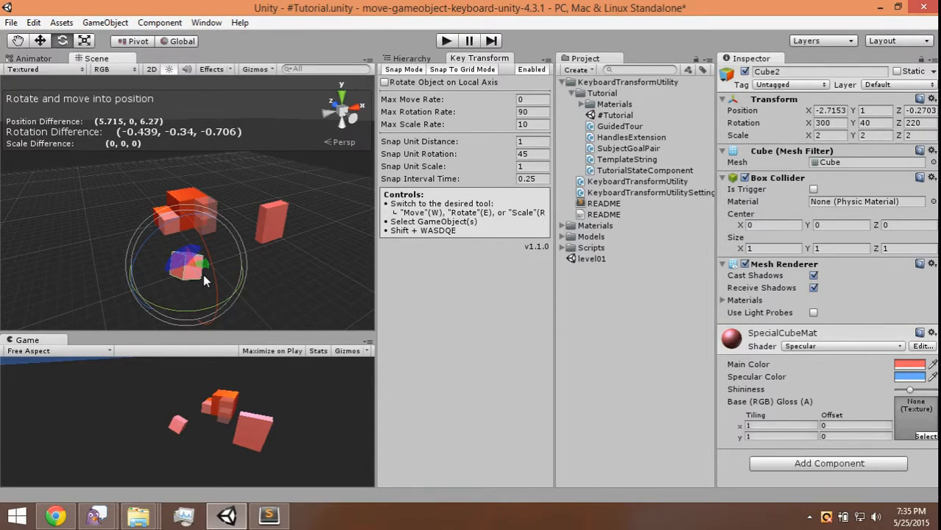
{"action": "key", "text": "shift+d"}
{"action": "key", "text": "shift+s"}
{"action": "key", "text": "shift+d"}
{"action": "key", "text": "shift+d"}
{"action": "key", "text": "shift+d"}
{"action": "key", "text": "shift+d"}
{"action": "key", "text": "shift+d"}
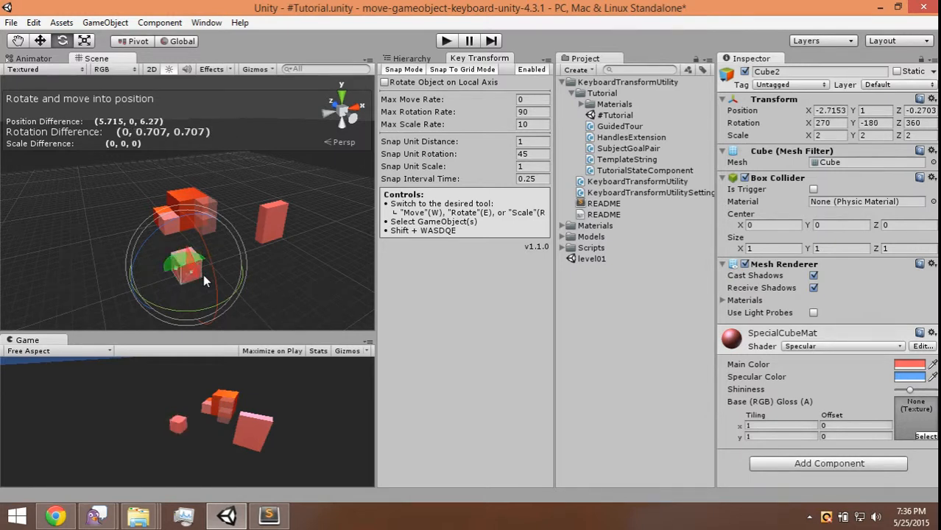
{"action": "key", "text": "shift+w"}
{"action": "key", "text": "shift+w"}
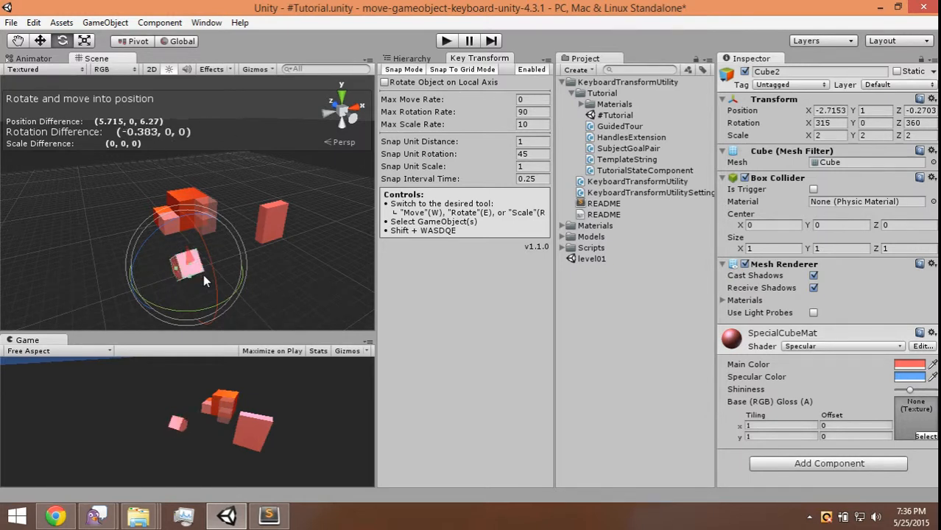
{"action": "key", "text": "w"}
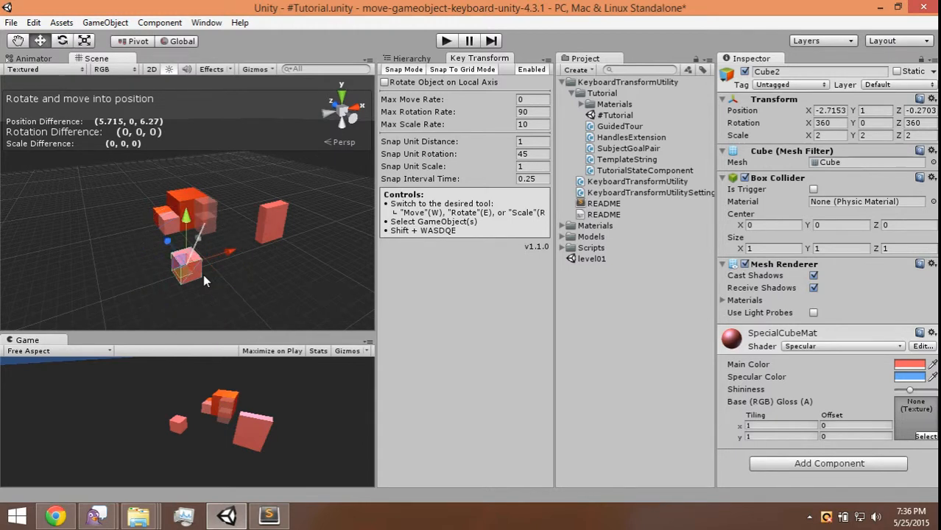
Move Cube2 in snapped unit steps along the X and Z axes onto its goal beside the structure
{"action": "key", "text": "shift+w"}
{"action": "key", "text": "shift+w"}
{"action": "key", "text": "shift+d"}
{"action": "key", "text": "shift+d"}
{"action": "key", "text": "shift+d"}
{"action": "key", "text": "shift+d"}
{"action": "key", "text": "shift+d"}
{"action": "key", "text": "shift+d"}
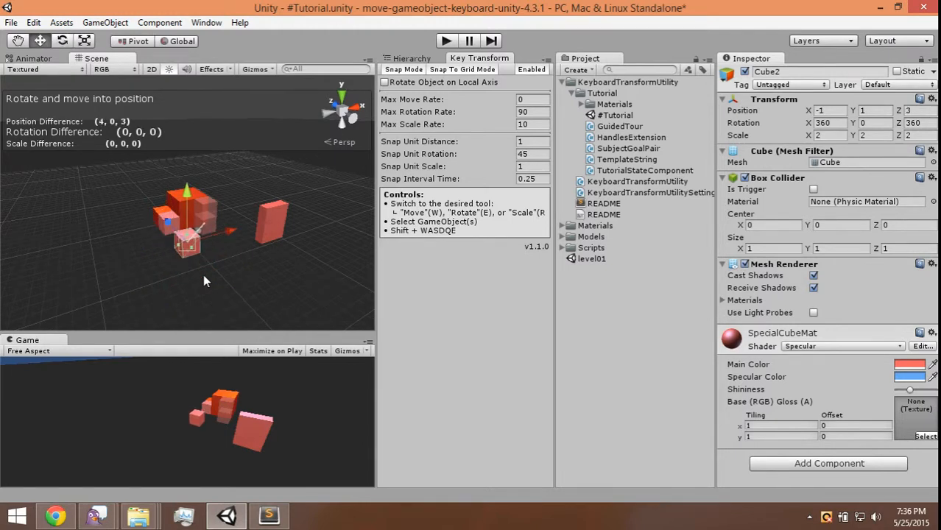
{"action": "key", "text": "shift+w"}
{"action": "key", "text": "shift+w"}
{"action": "key", "text": "shift+w"}
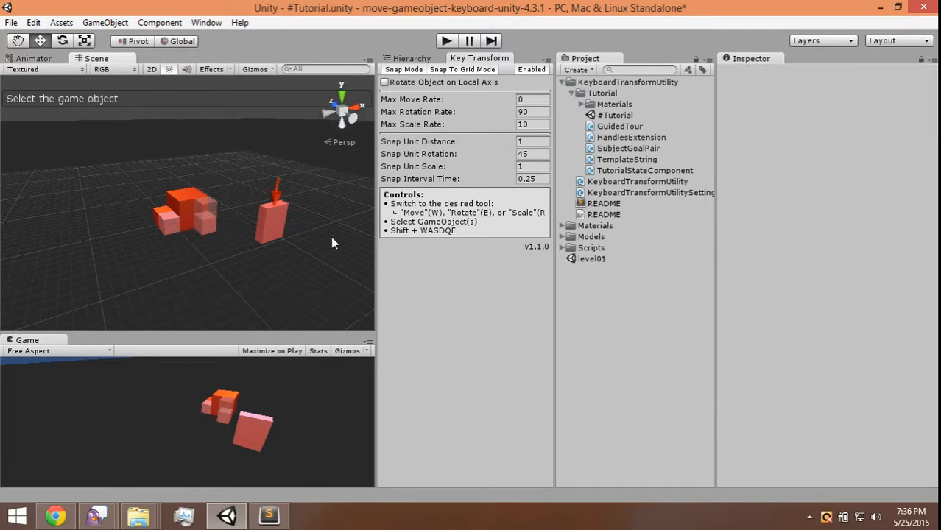
Select Cube3 and scale it in snapped unit steps to 3, 2, 3
{"action": "left_click", "coordinate": [277, 223]}
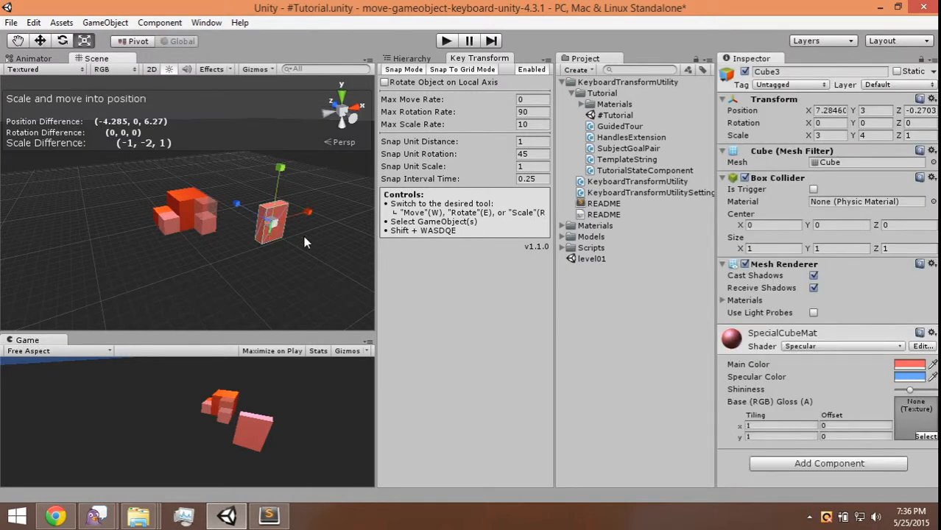
{"action": "scroll", "coordinate": [305, 238], "scroll_direction": "up", "scroll_amount": 4}
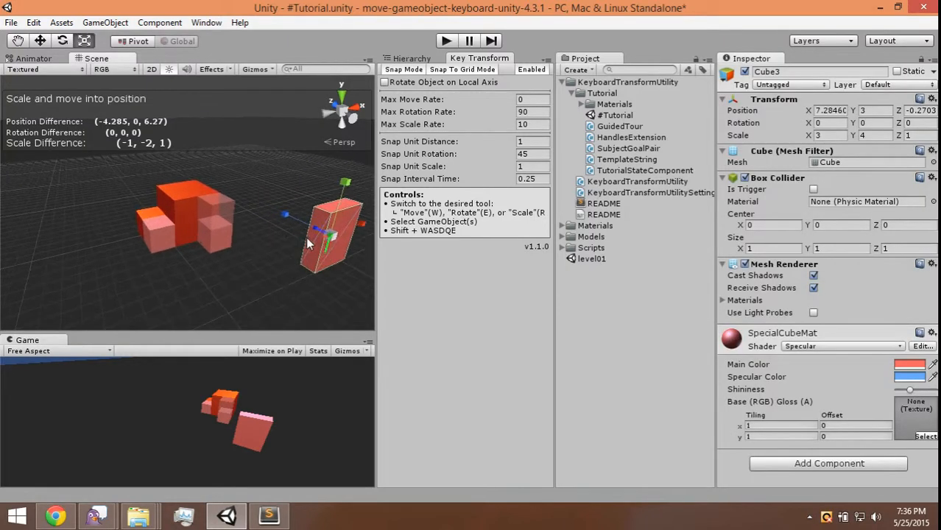
{"action": "middle_click_drag", "start_coordinate": [309, 244], "coordinate": [187, 209]}
{"action": "scroll", "coordinate": [193, 216], "scroll_direction": "up", "scroll_amount": 3}
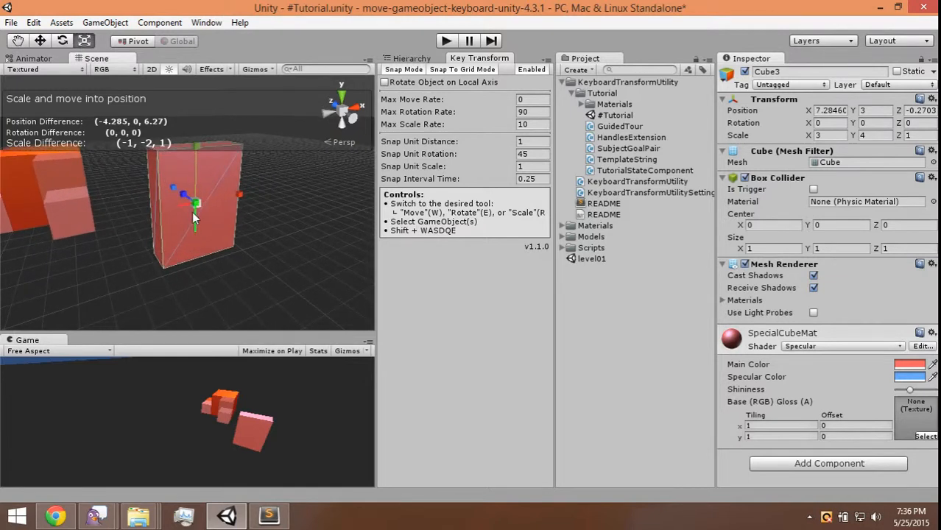
{"action": "key", "text": "r"}
{"action": "middle_click_drag", "start_coordinate": [199, 215], "coordinate": [248, 233]}
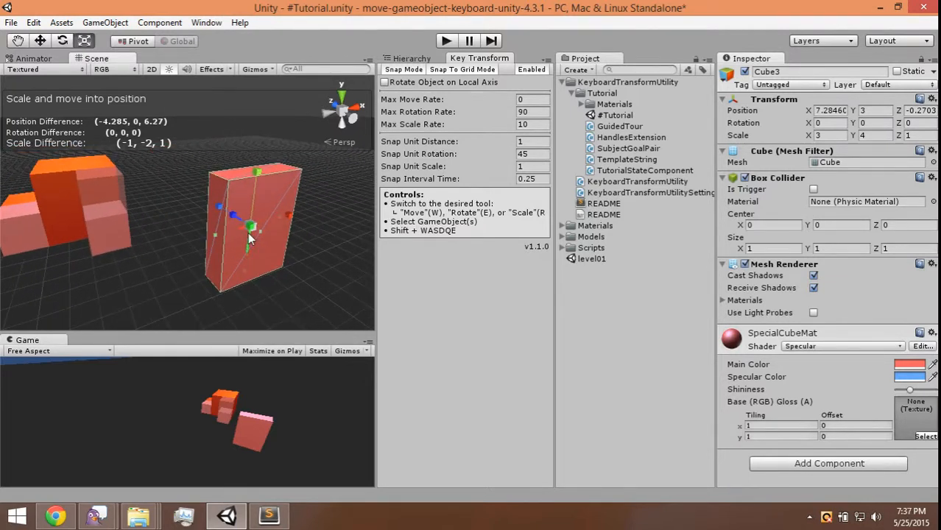
{"action": "key", "text": "shift+w"}
{"action": "key", "text": "shift+w"}
{"action": "key", "text": "shift+q"}
{"action": "key", "text": "shift+e"}
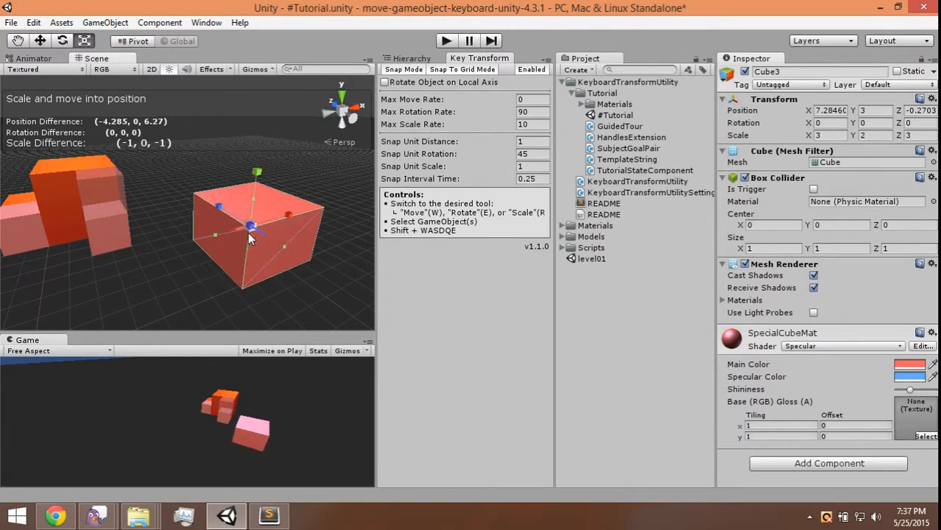
Continue scaling Cube3 in unit steps until it matches its goal size of 2, 2, 2
{"action": "key", "text": "shift+w"}
{"action": "key", "text": "shift+a"}
{"action": "key", "text": "shift+a"}
{"action": "key", "text": "shift+d"}
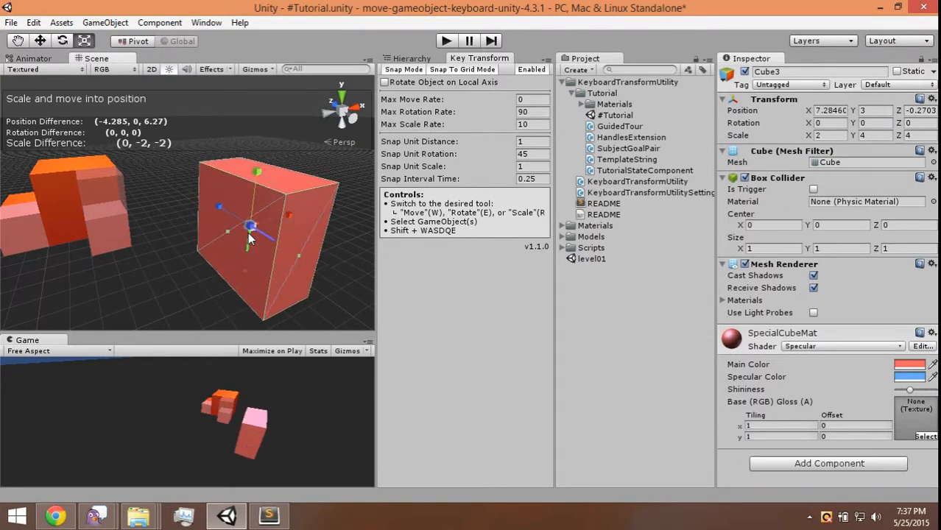
{"action": "key", "text": "shift+w"}
{"action": "key", "text": "shift+s"}
{"action": "key", "text": "shift+s"}
{"action": "key", "text": "shift+s"}
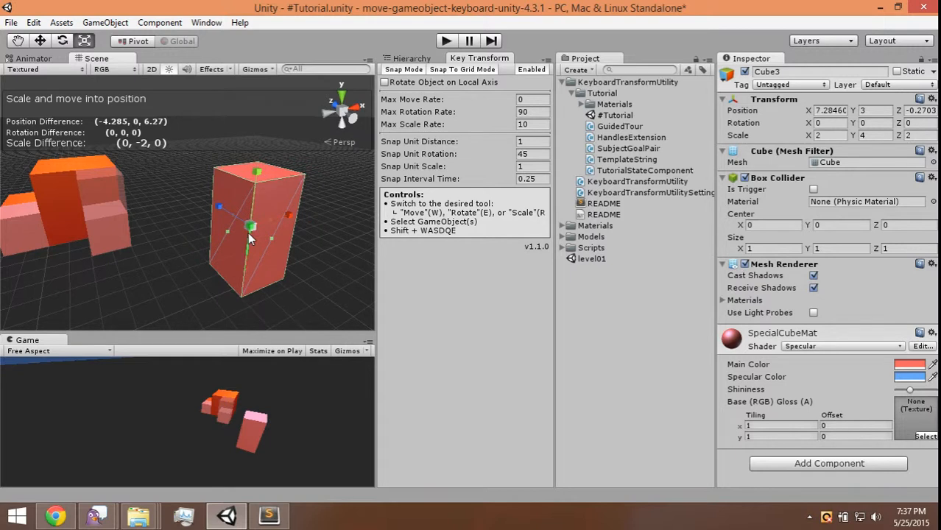
{"action": "key", "text": "shift+q"}
{"action": "key", "text": "shift+q"}
Switch to the Move tool and move Cube3 in snapped unit steps to its goal above Cube2, ending at position 3, 3, 7
{"action": "key", "text": "w"}
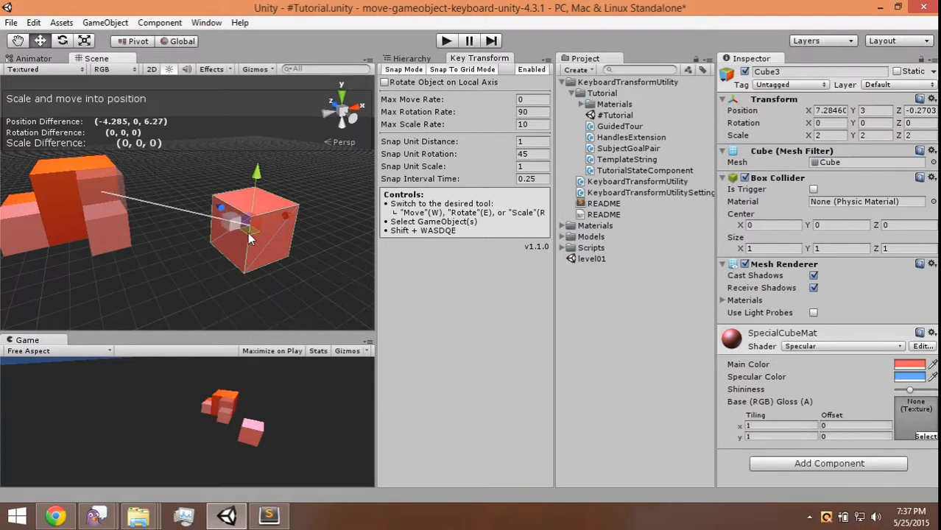
{"action": "key", "text": "shift+a"}
{"action": "key", "text": "shift+a"}
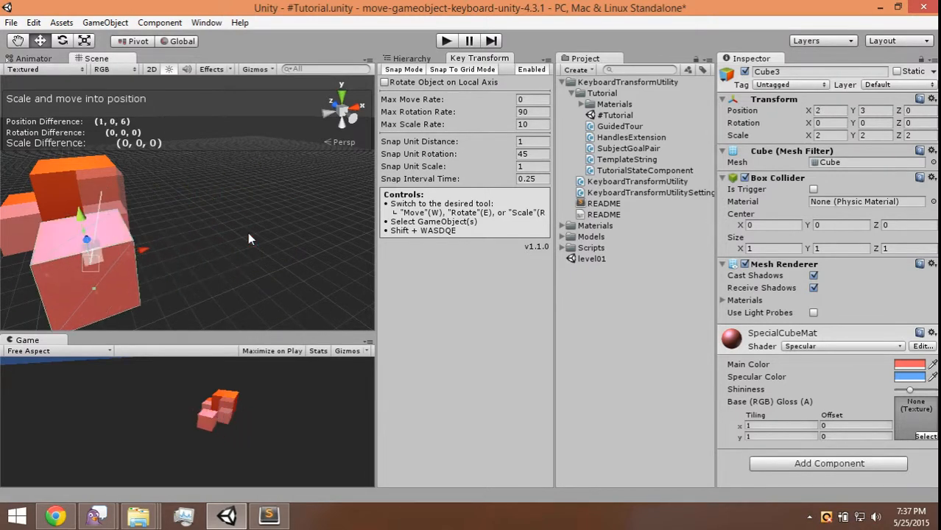
{"action": "key", "text": "shift+w"}
{"action": "key", "text": "shift+w"}
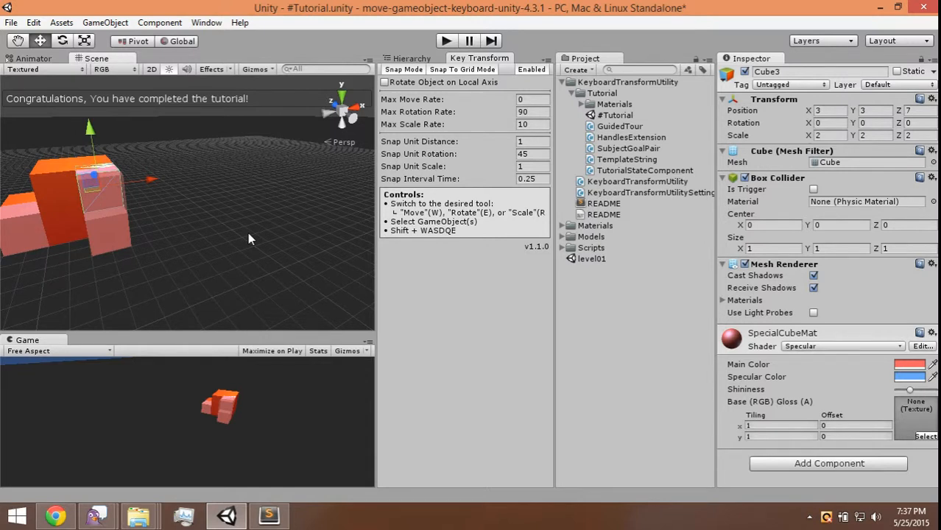
Reload the #Tutorial scene without saving its changes and leave no object selected
{"action": "double_click", "coordinate": [616, 116]}
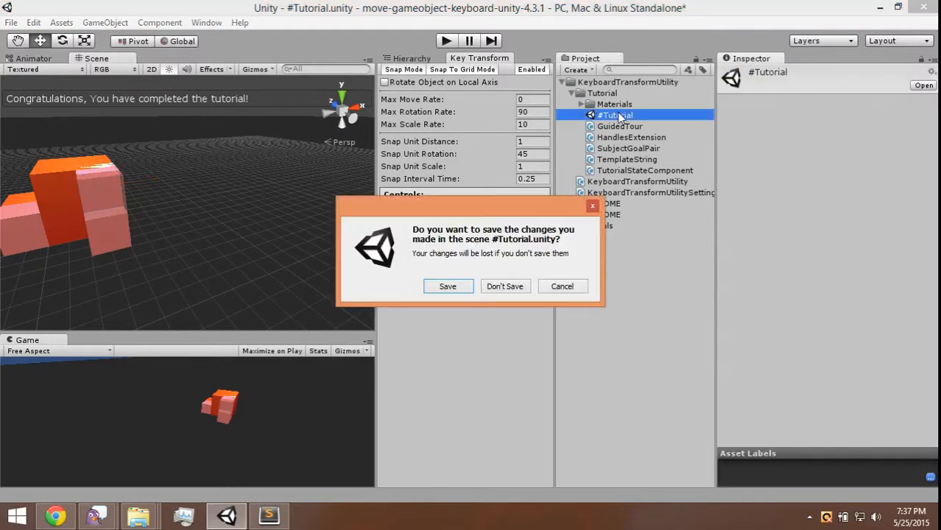
{"action": "left_click", "coordinate": [517, 290]}
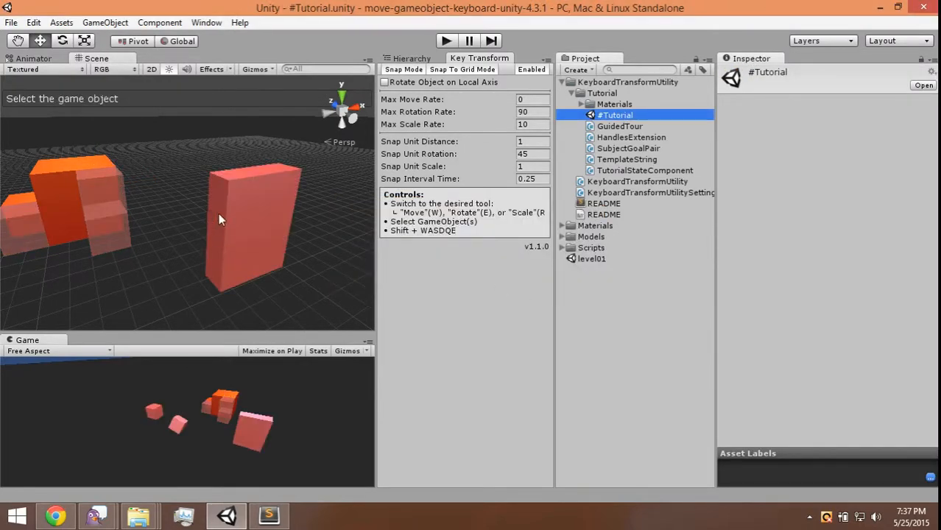
{"action": "left_click", "coordinate": [193, 220]}
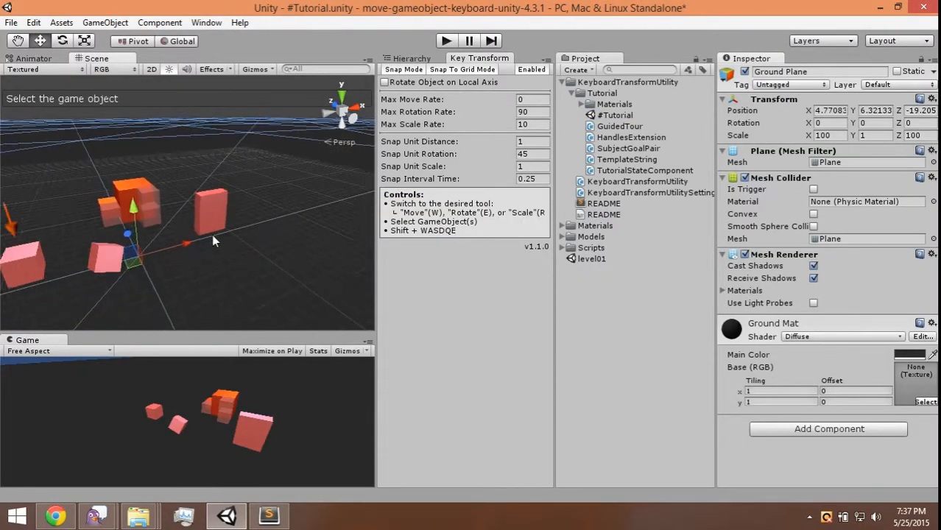
{"action": "left_click", "coordinate": [258, 115]}
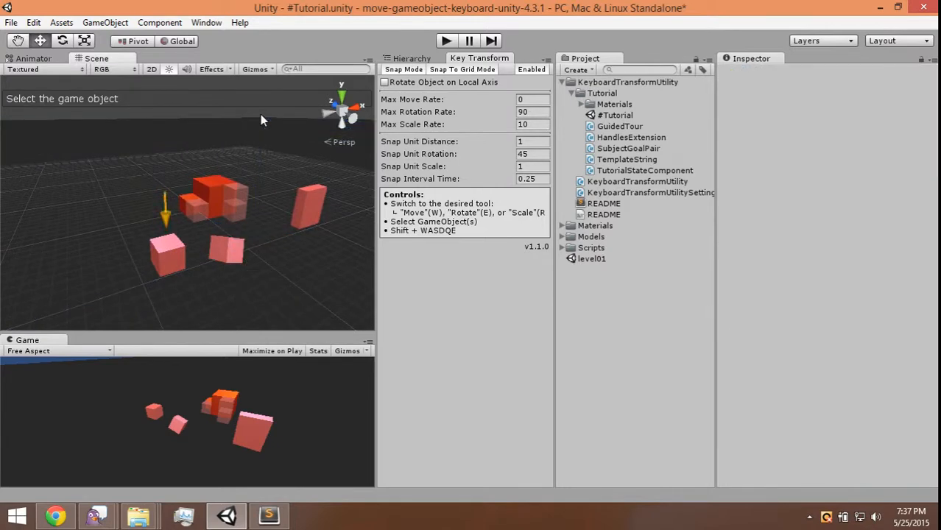